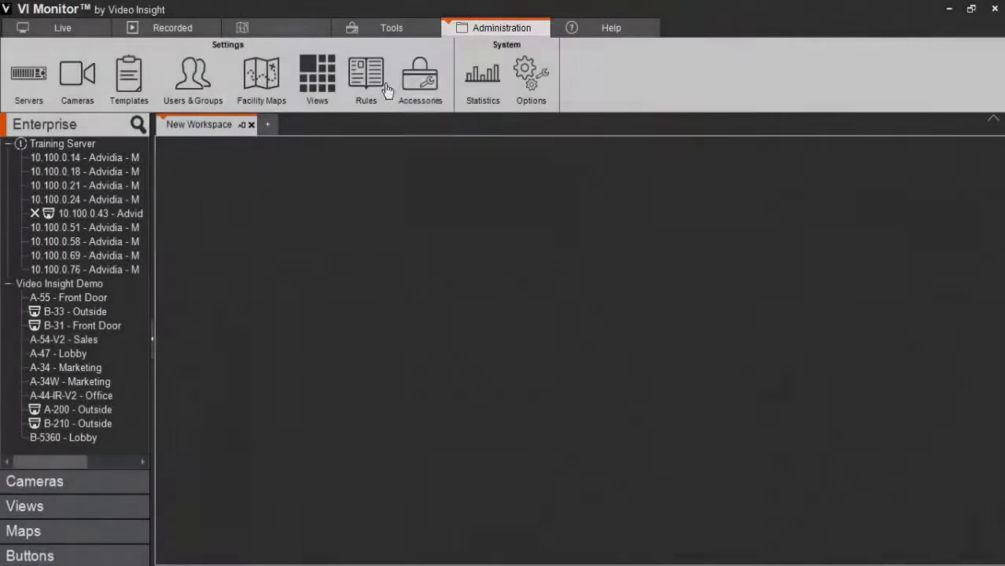
# Open the Guard Tours accessory setup and start a new guard tour on Training Server.
pyautogui.click(432, 83)
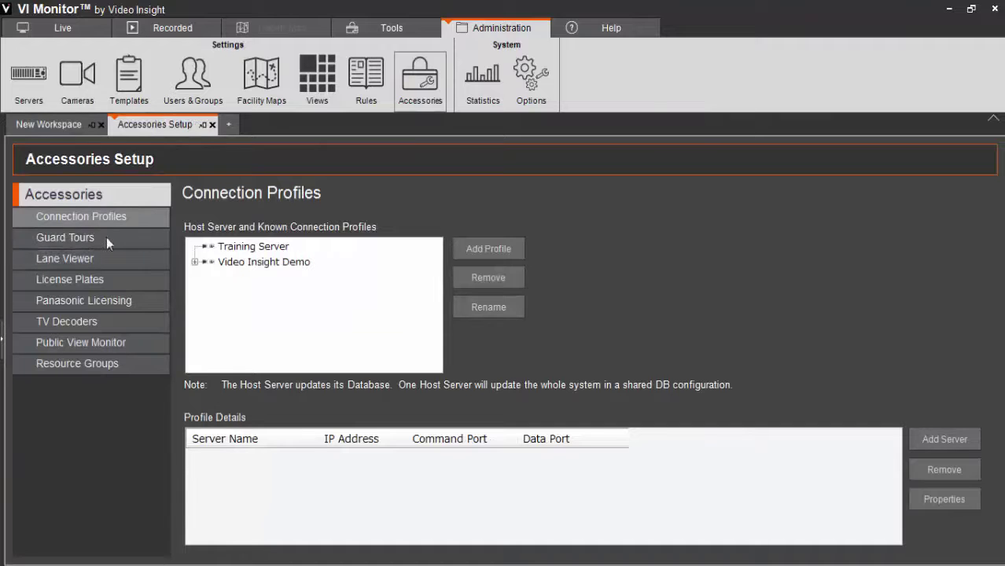
pyautogui.click(48, 237)
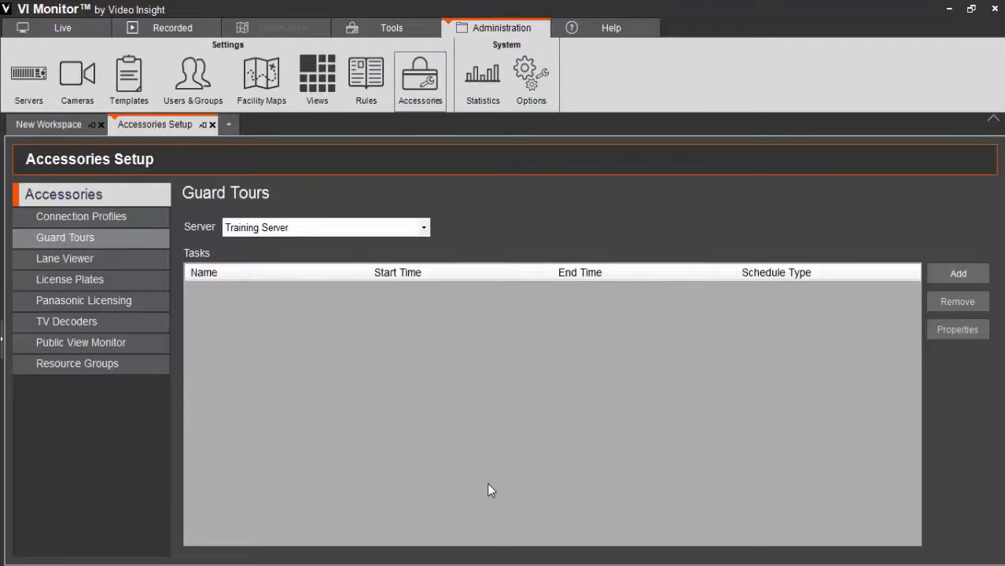
pyautogui.click(410, 227)
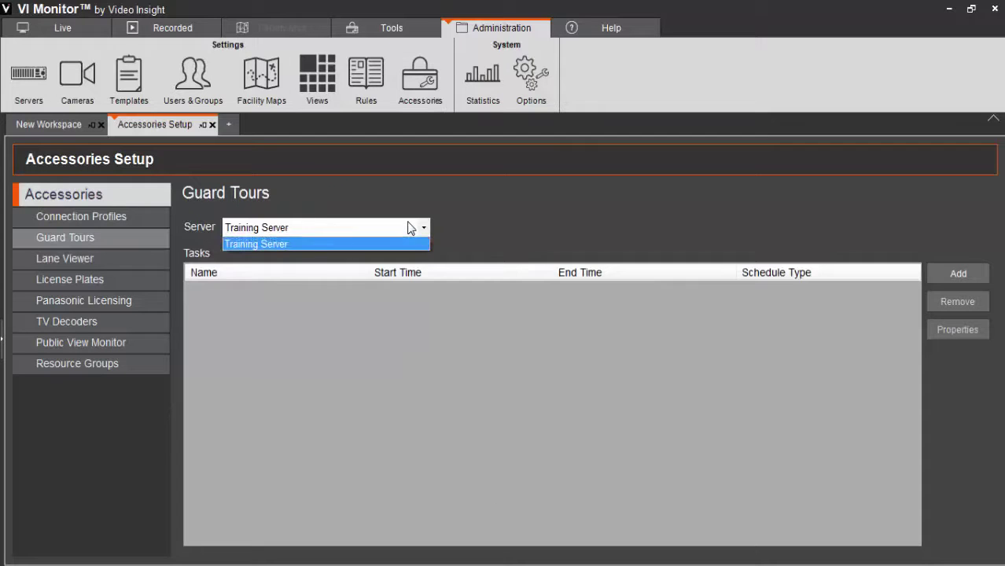
pyautogui.click(408, 227)
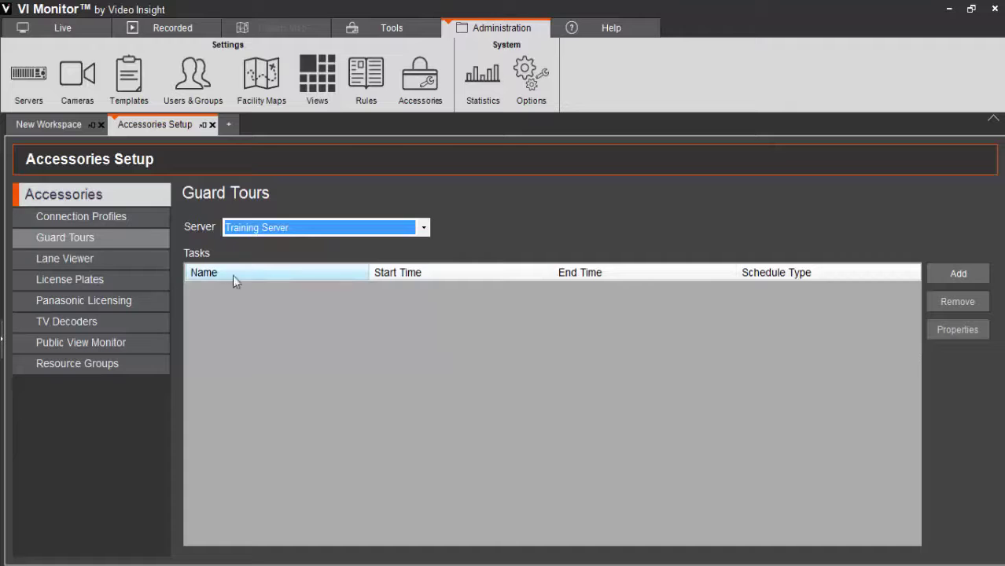
pyautogui.click(958, 274)
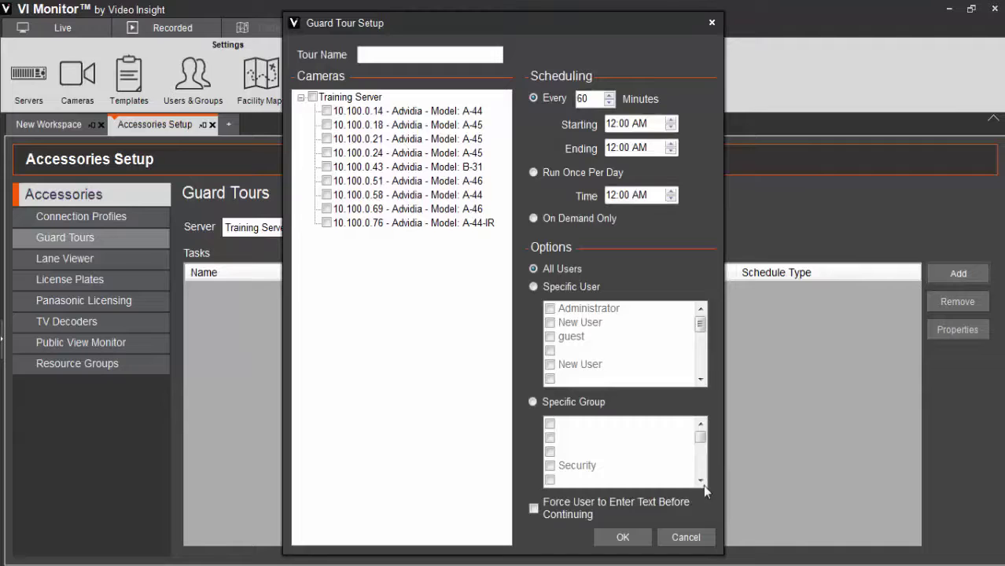
# Name the guard tour "Tour" and include cameras 10.100.0.14, 10.100.0.18, 10.100.0.21 and 10.100.0.24.
pyautogui.click(395, 60)
pyautogui.write('Tour')
pyautogui.click(326, 110)
pyautogui.click(326, 125)
pyautogui.click(326, 138)
pyautogui.click(327, 153)
# Set the guard tour's scheduling to On Demand Only.
pyautogui.doubleClick(597, 98)
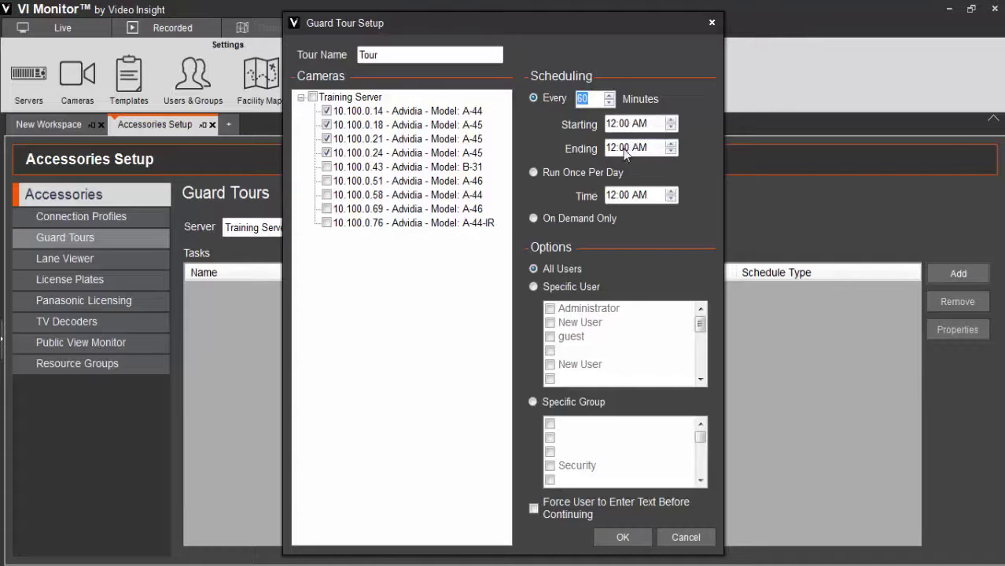
pyautogui.click(546, 175)
pyautogui.click(534, 218)
# Make the tour available to all users, force text entry before continuing, and save the tour.
pyautogui.click(571, 285)
pyautogui.click(549, 308)
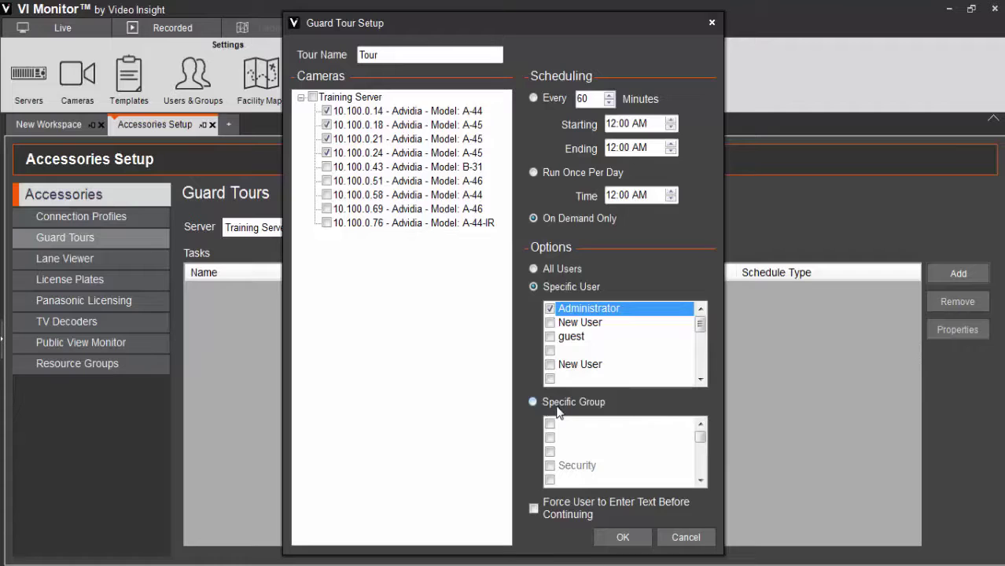
pyautogui.click(551, 269)
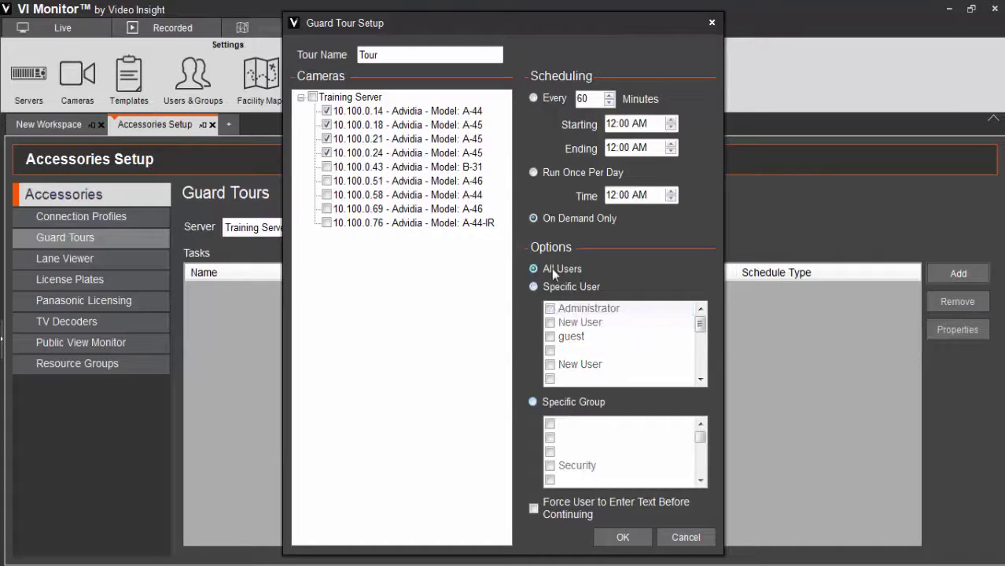
pyautogui.click(534, 509)
pyautogui.click(612, 537)
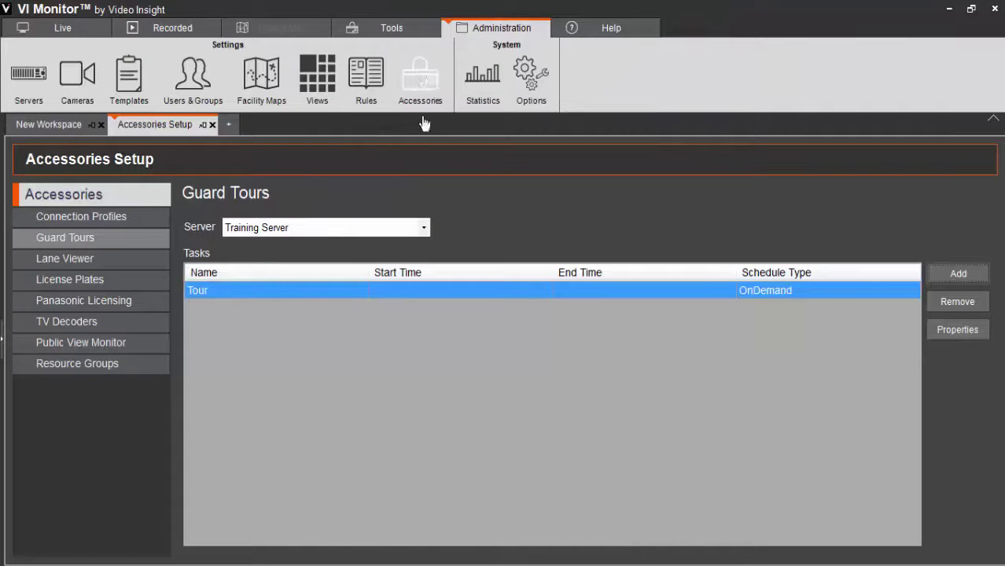
# Review the saved tour's properties and close them.
pyautogui.click(949, 334)
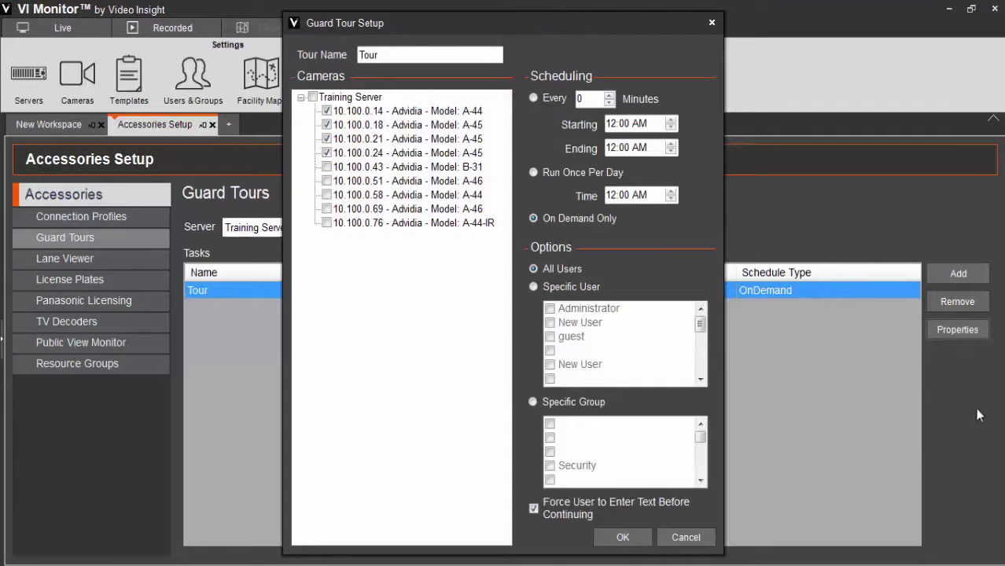
pyautogui.click(711, 22)
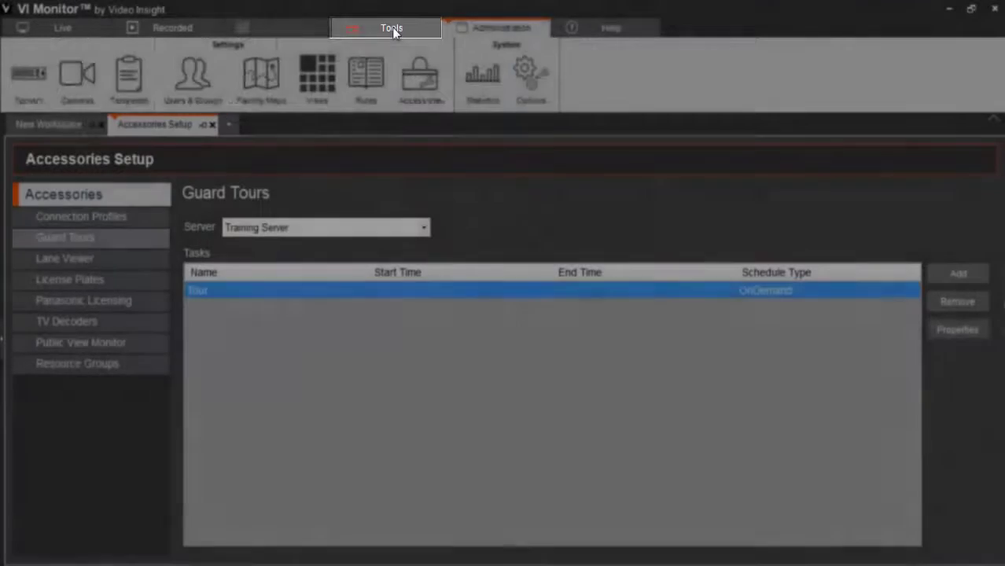
# Run the guard tour named Tour on Training Server.
pyautogui.click(393, 29)
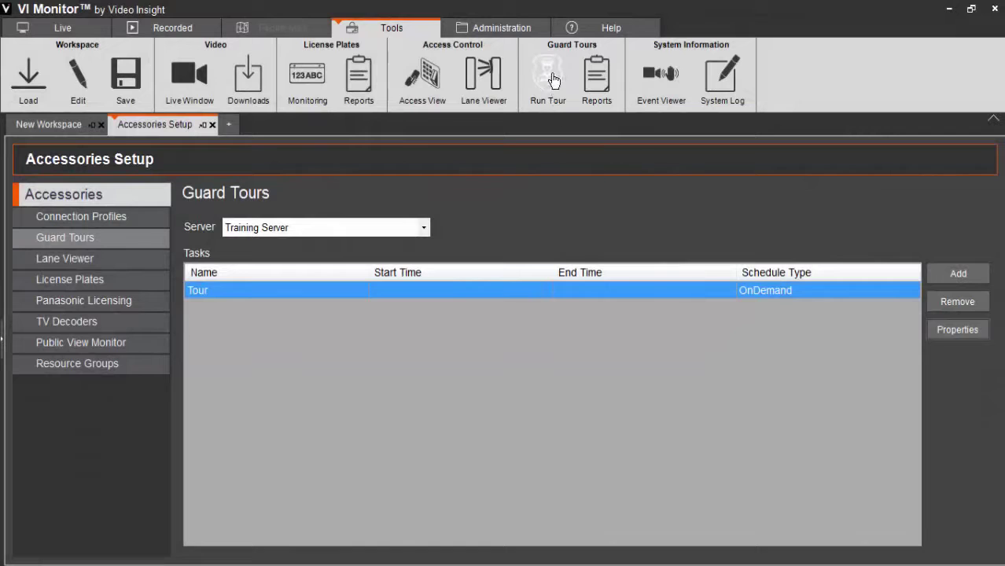
pyautogui.click(553, 78)
pyautogui.click(421, 220)
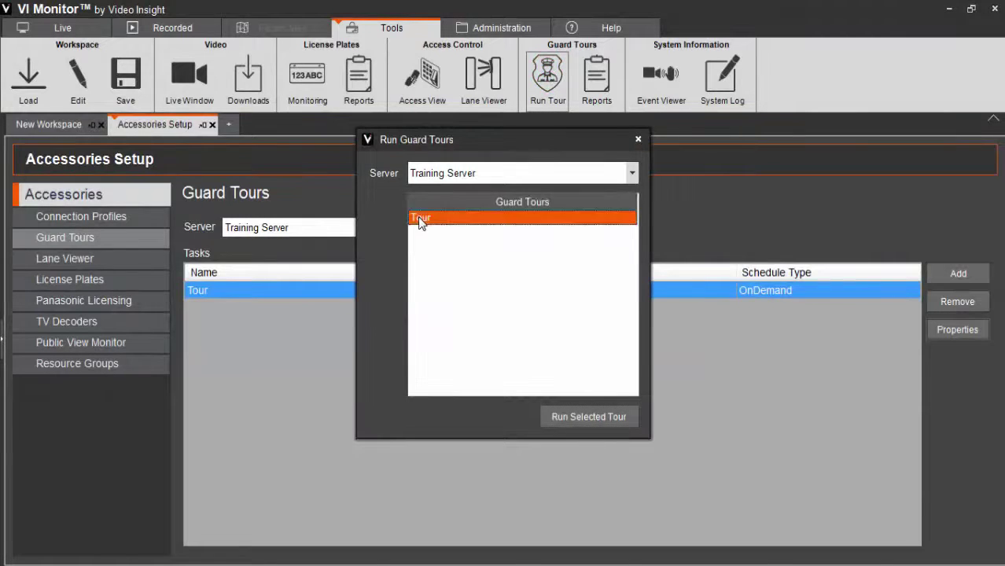
pyautogui.click(591, 417)
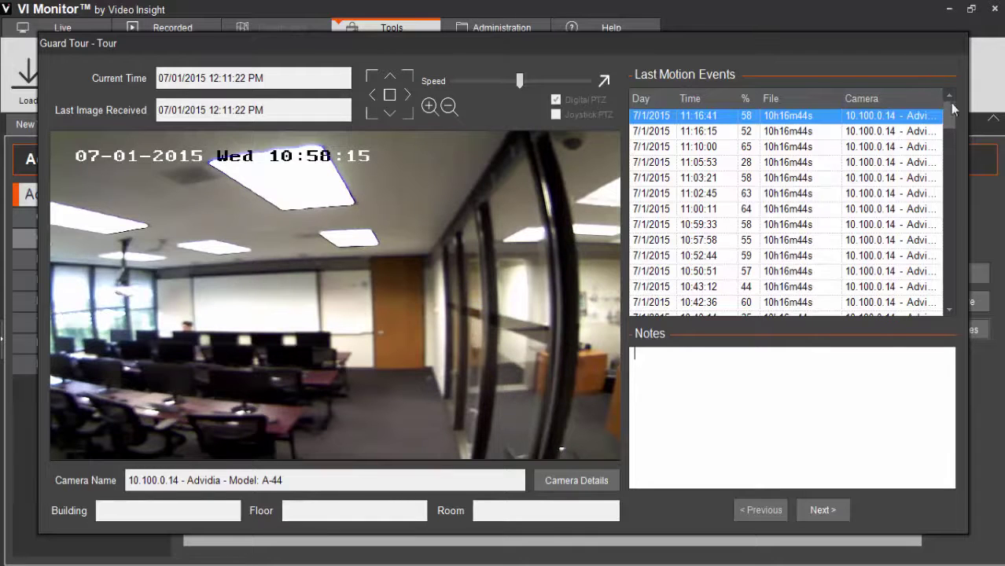
# Enter the note "This camera is fine" for camera 10.100.0.14 and advance to the next camera.
pyautogui.moveTo(950, 114)
pyautogui.mouseDown()
pyautogui.moveTo(952, 285)
pyautogui.moveTo(948, 117)
pyautogui.mouseUp()
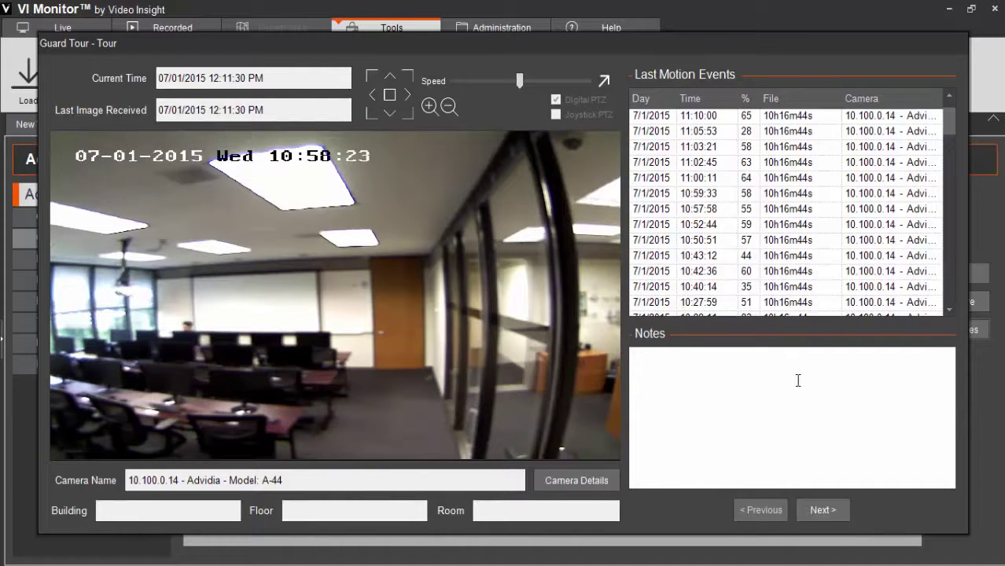
pyautogui.click(815, 519)
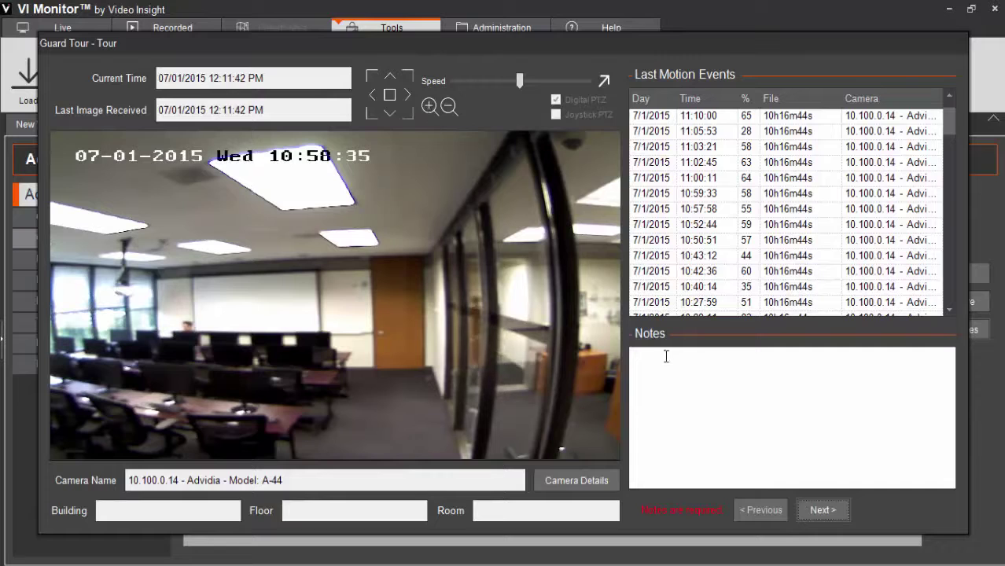
pyautogui.click(692, 402)
pyautogui.write('Thi')
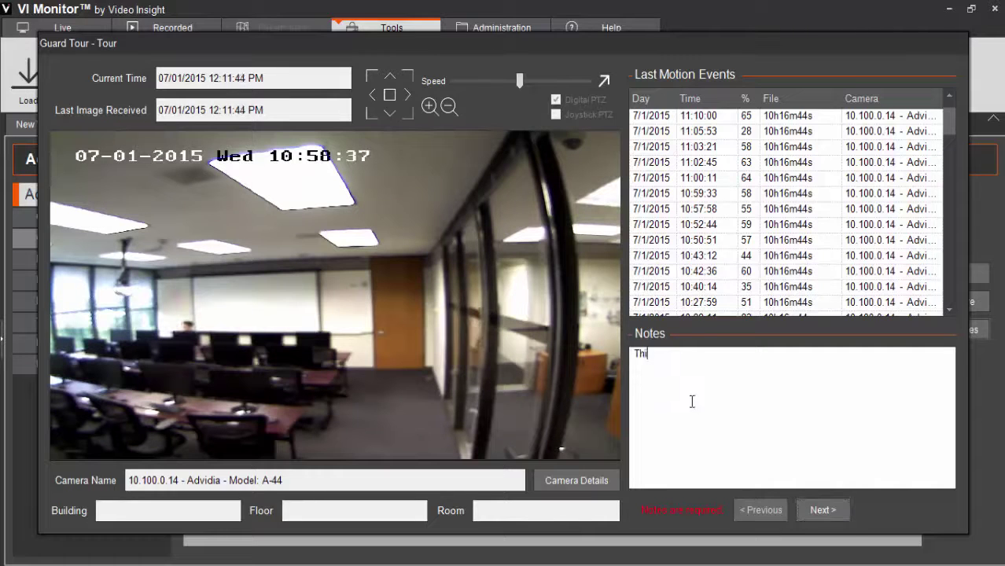
pyautogui.write('s camera is fine')
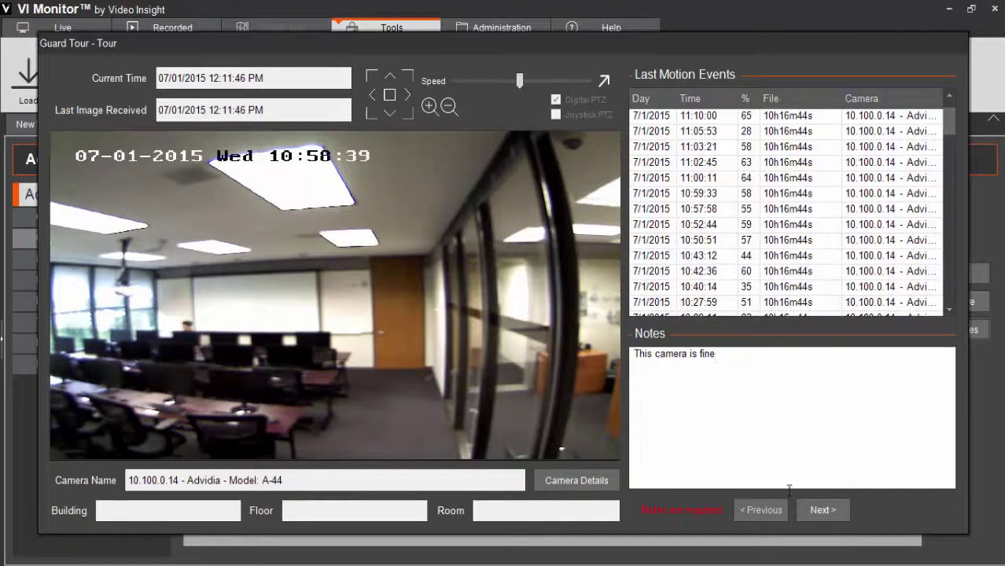
pyautogui.click(822, 510)
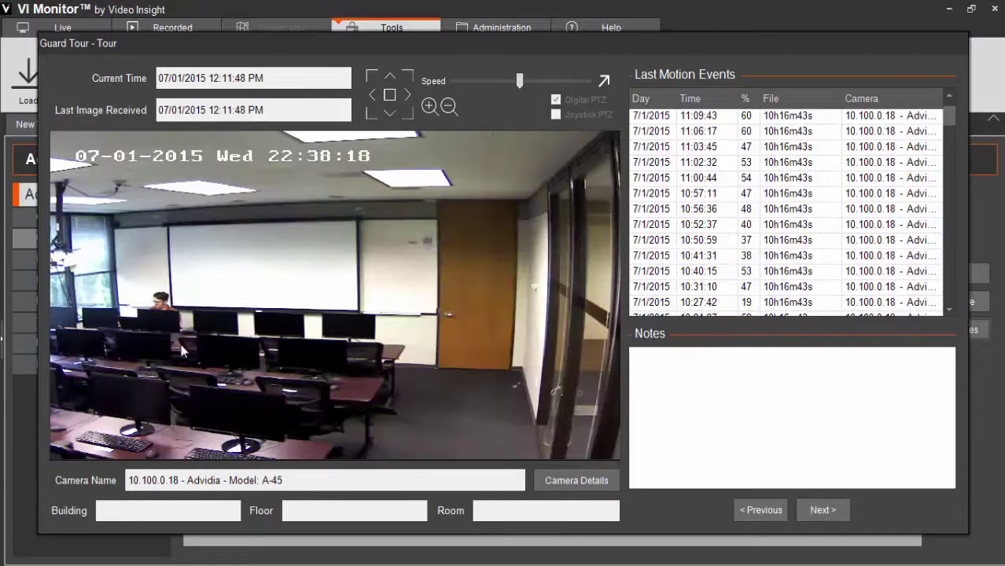
# Enter the note "This camera is fine" for cameras 10.100.0.18 and 10.100.0.21, advancing after each.
pyautogui.write('This camera is fine')
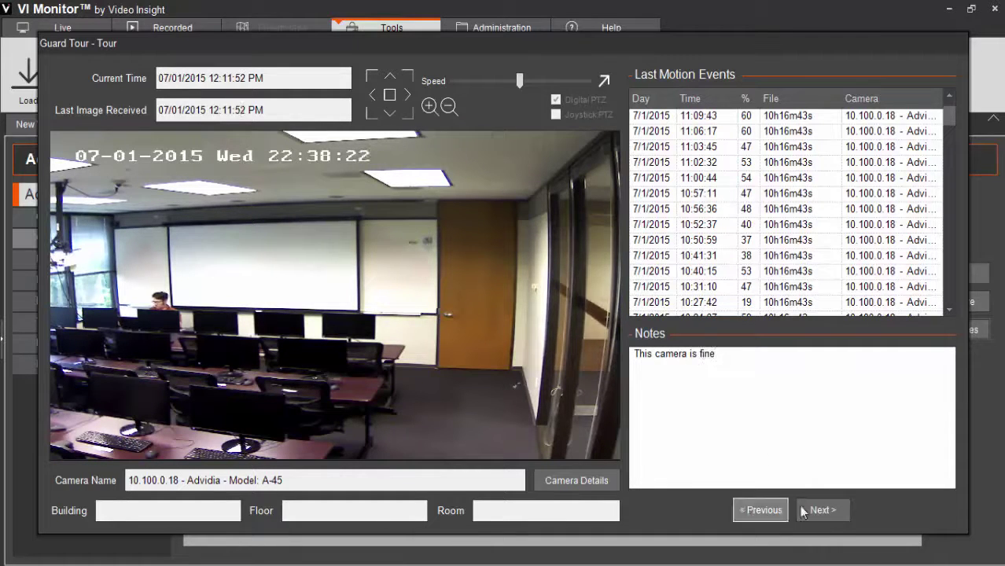
pyautogui.click(831, 512)
pyautogui.click(741, 372)
pyautogui.write('T')
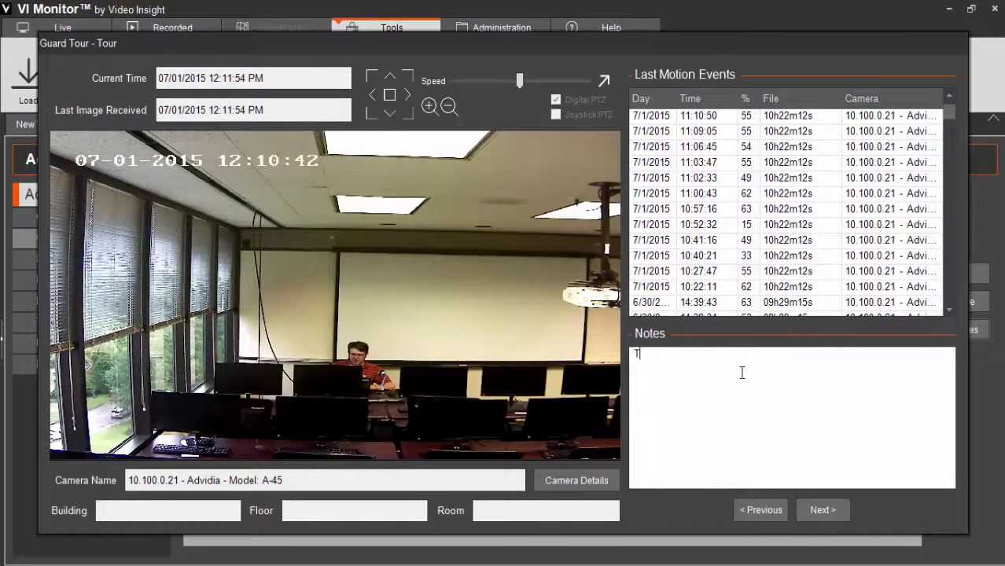
pyautogui.write('his camera is fine')
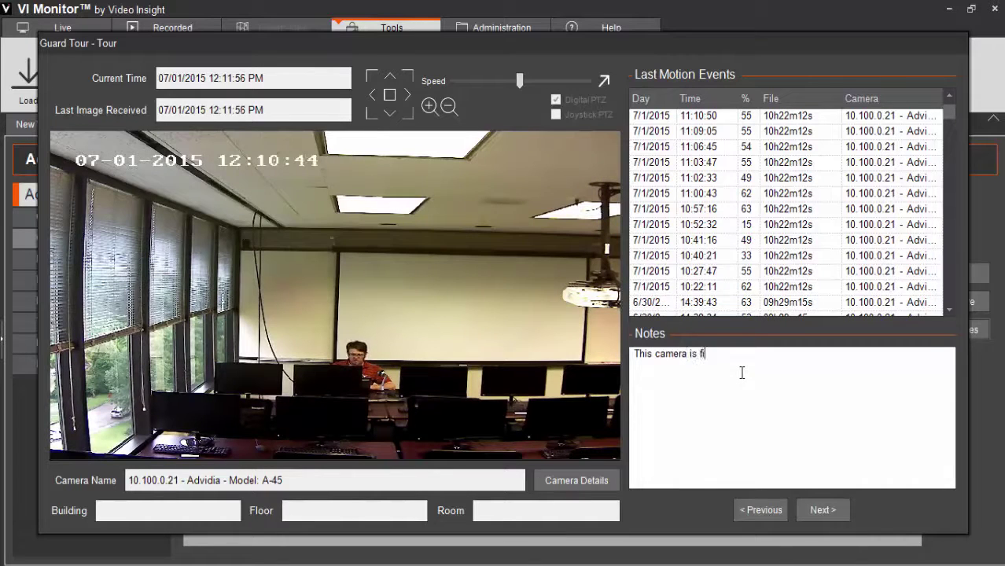
pyautogui.click(804, 512)
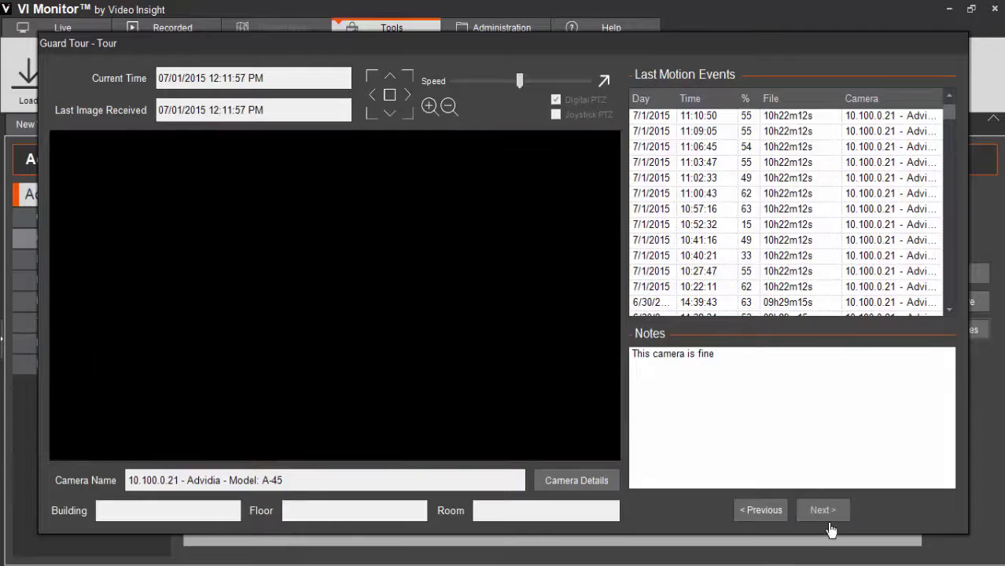
# Enter the note "This camera is fine" for camera 10.100.0.24 and finish the tour.
pyautogui.click(738, 422)
pyautogui.write('This camera is fine')
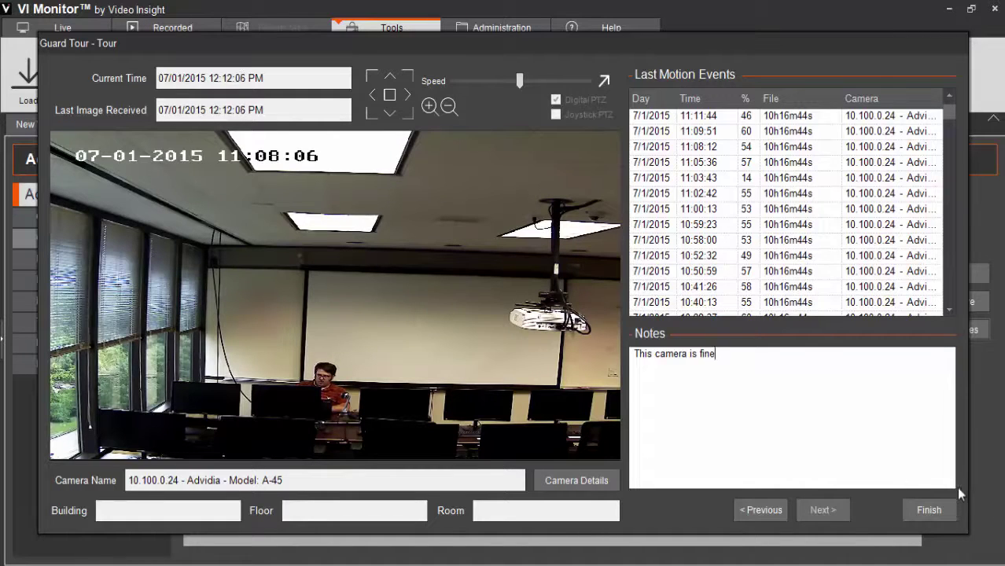
pyautogui.click(926, 520)
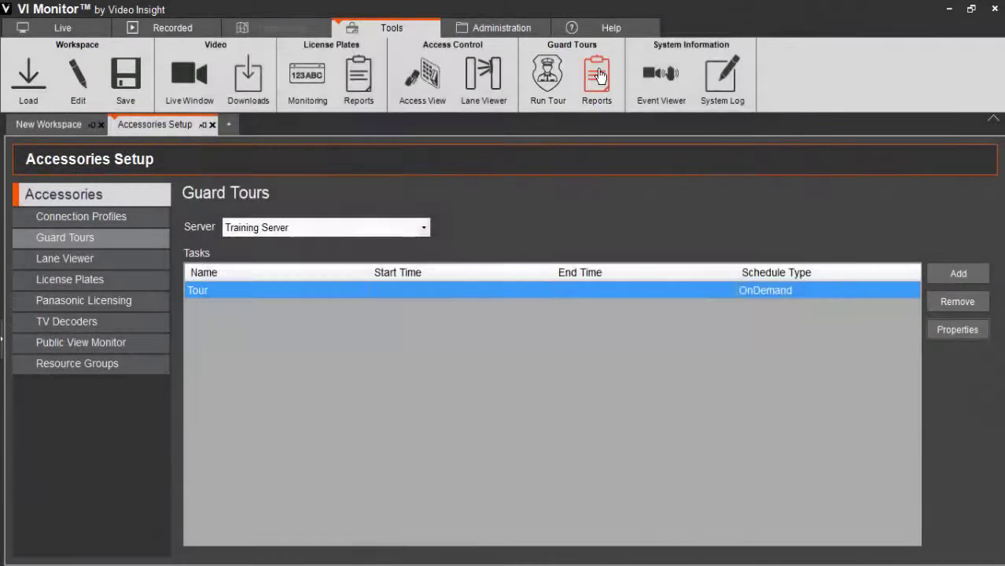
# Open the guard tour report and filter it to the tour named Tour.
pyautogui.click(597, 75)
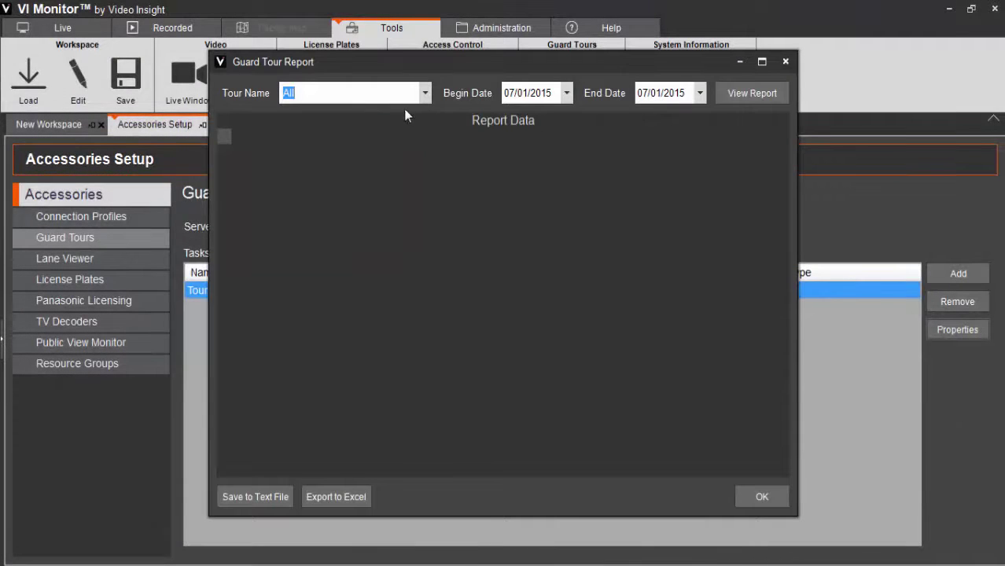
pyautogui.click(425, 93)
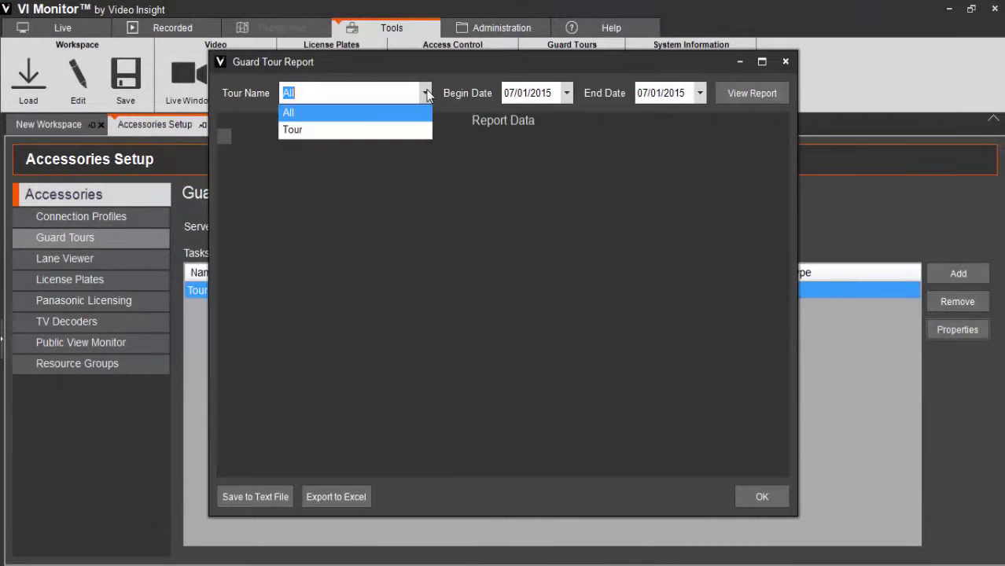
pyautogui.click(309, 132)
# Try 06/30/2015 as the report's begin date, and set it back to 07/01/2015.
pyautogui.click(566, 93)
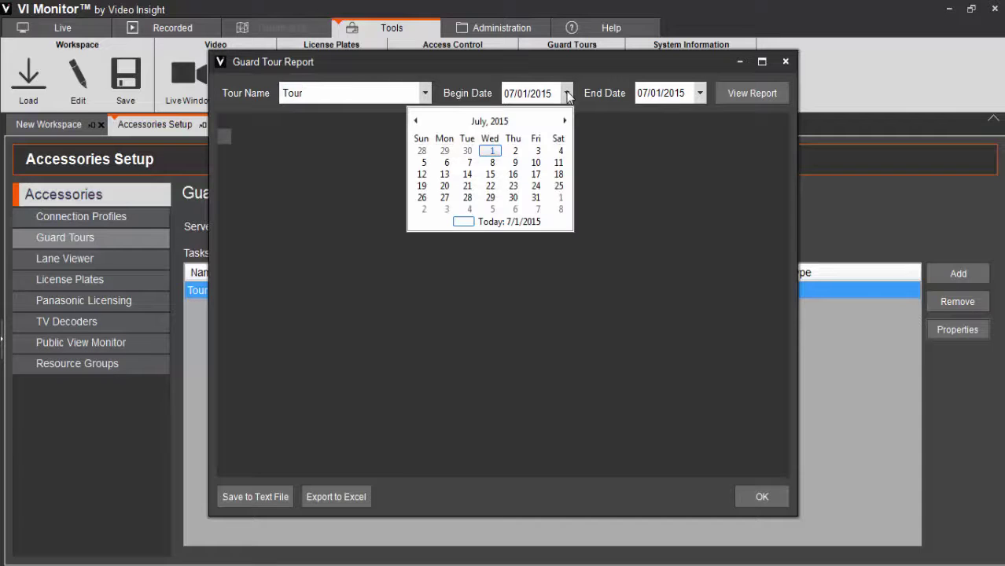
pyautogui.press('Left')
pyautogui.press('Return')
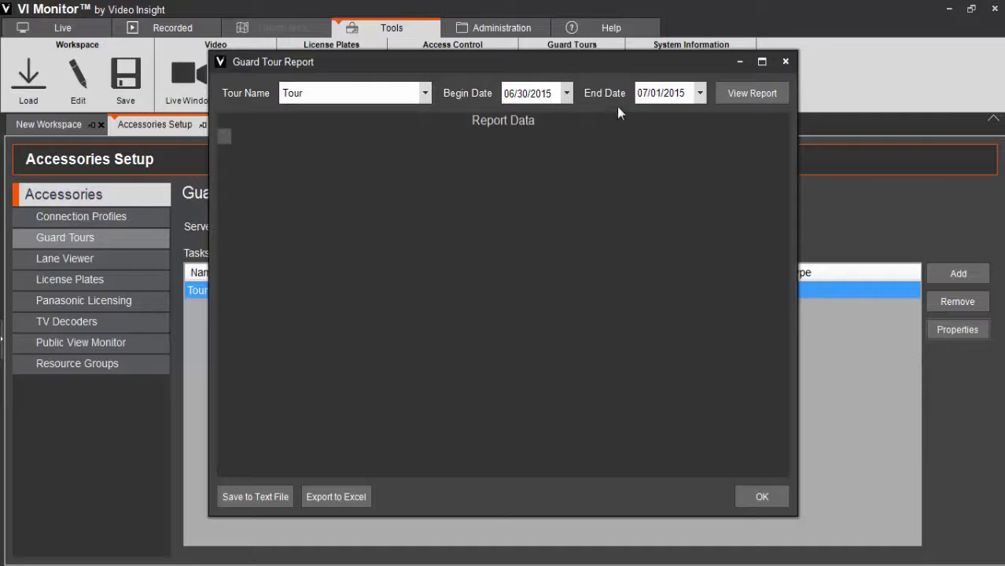
pyautogui.click(566, 93)
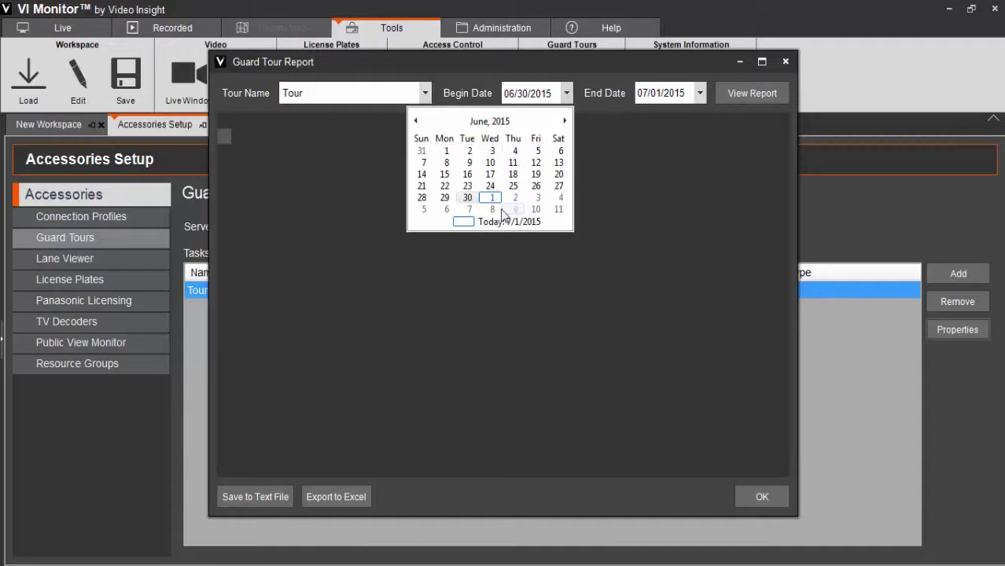
pyautogui.click(492, 198)
# Generate the guard tour report and expand the Tour entry to examine each camera's notes.
pyautogui.click(748, 96)
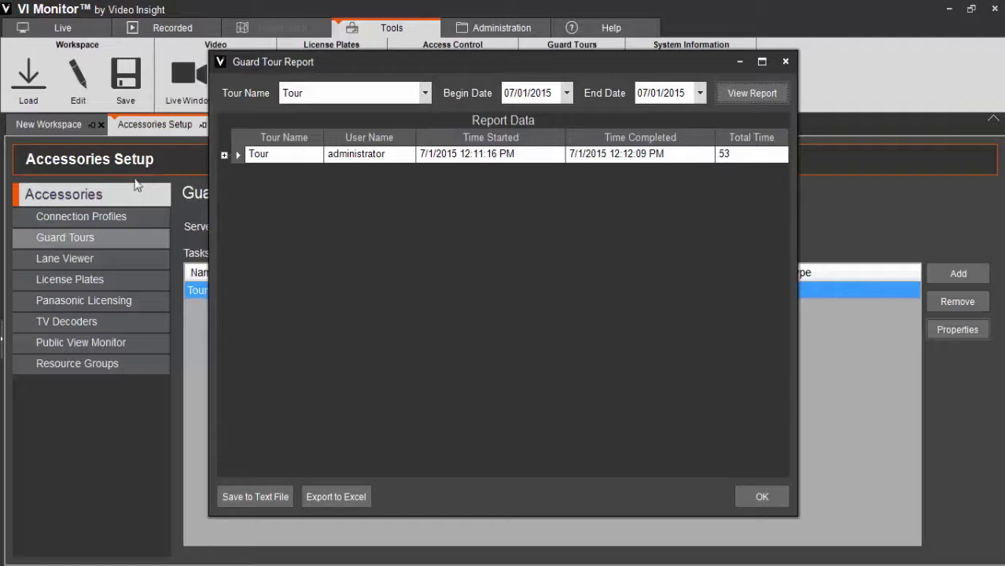
pyautogui.click(224, 156)
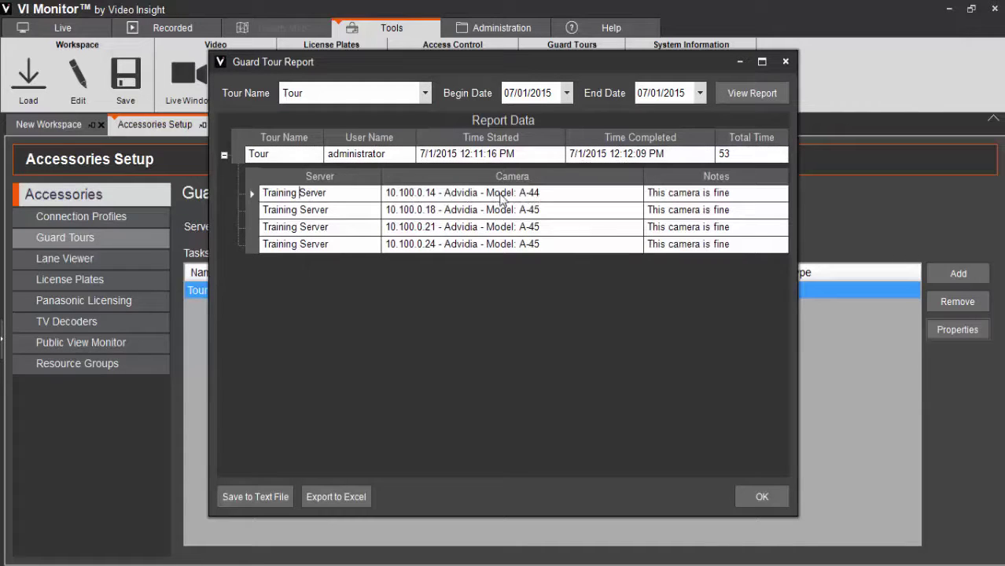
pyautogui.click(254, 195)
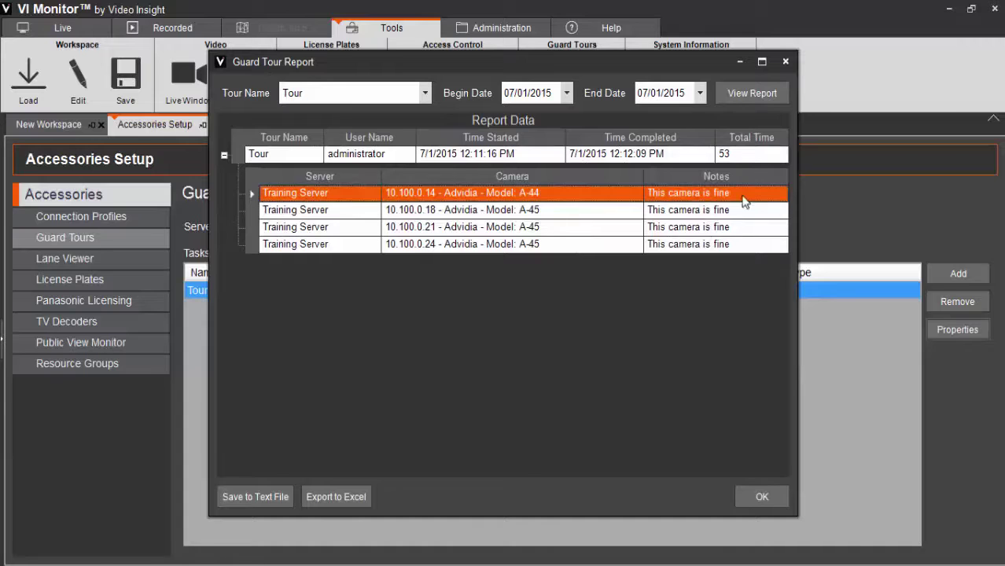